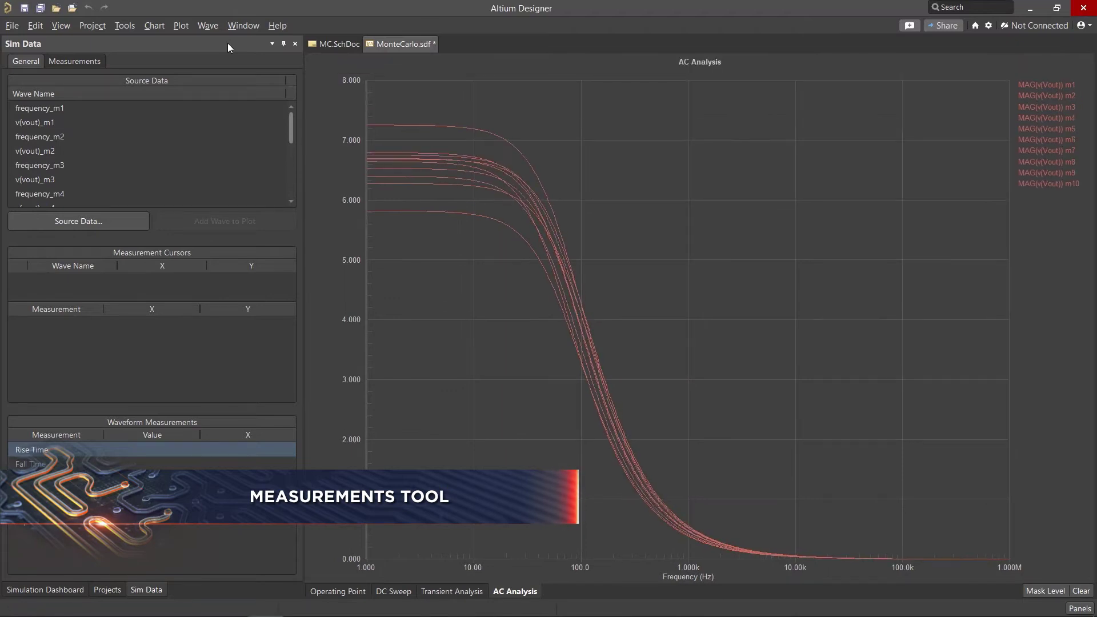
# Switch the chart to the Transient Analysis results to view its Monte Carlo measurements.
pyautogui.click(451, 591)
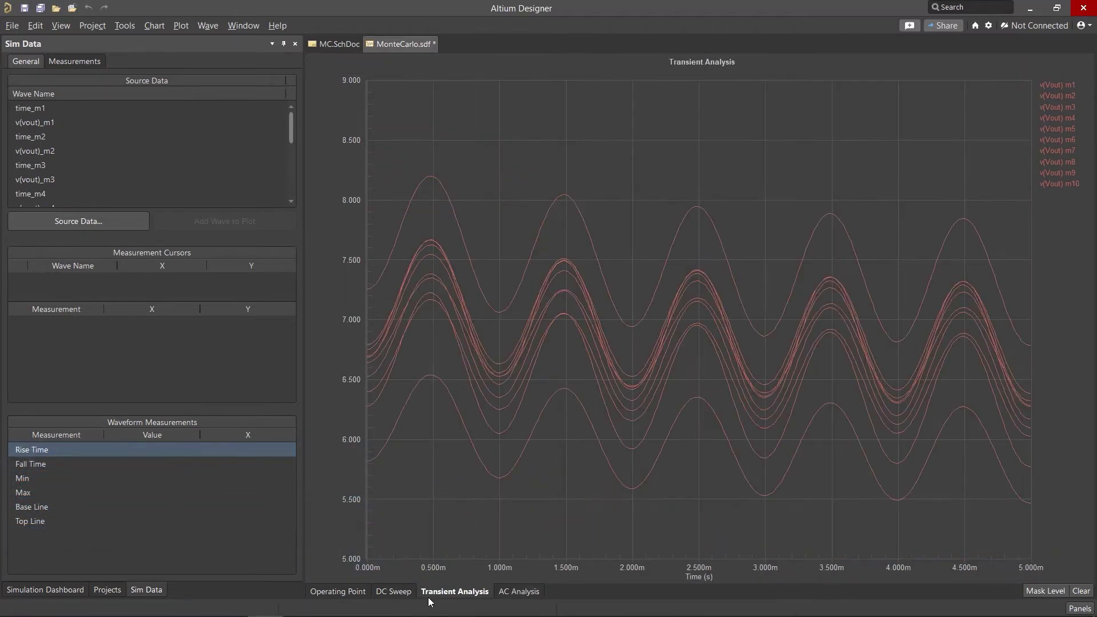
pyautogui.click(75, 61)
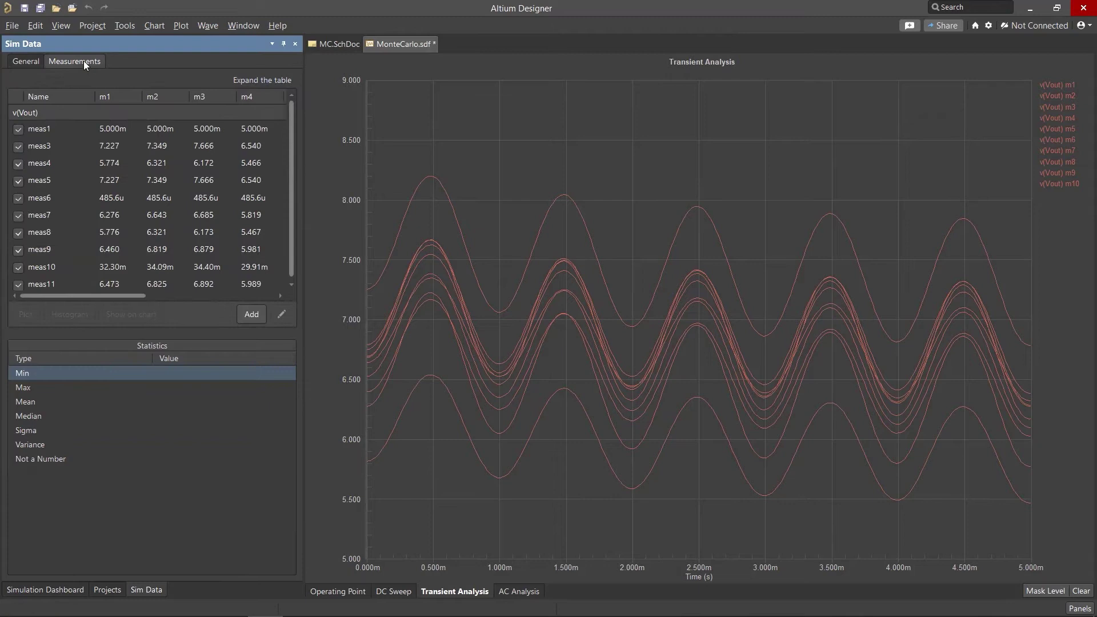
pyautogui.click(256, 129)
pyautogui.click(282, 314)
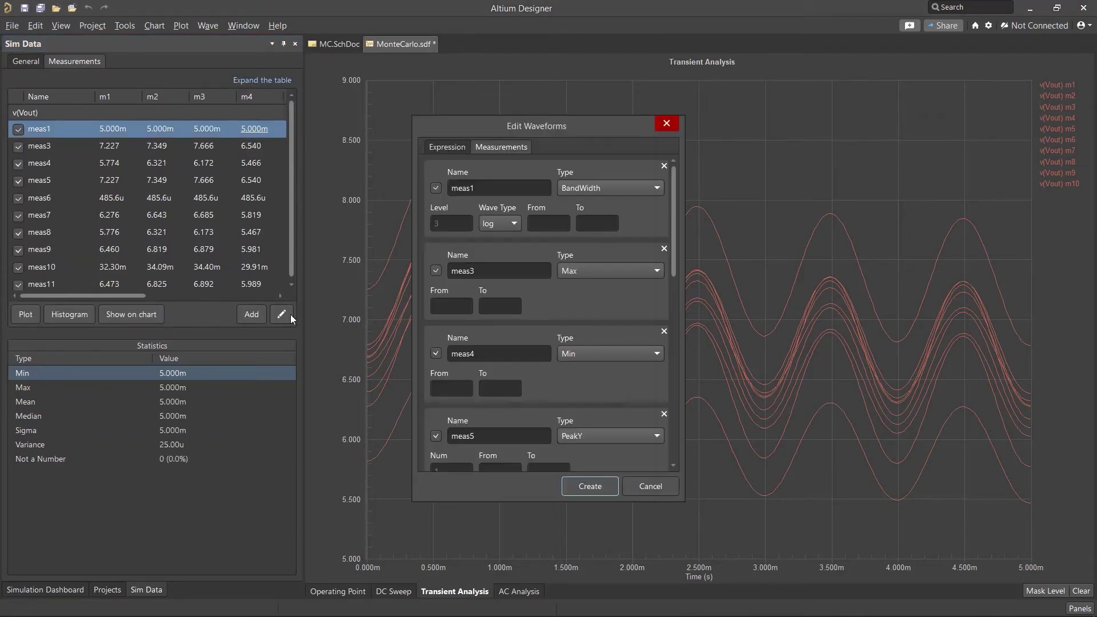
pyautogui.moveTo(674, 214)
pyautogui.mouseDown()
pyautogui.moveTo(679, 399)
pyautogui.moveTo(674, 191)
pyautogui.mouseUp()
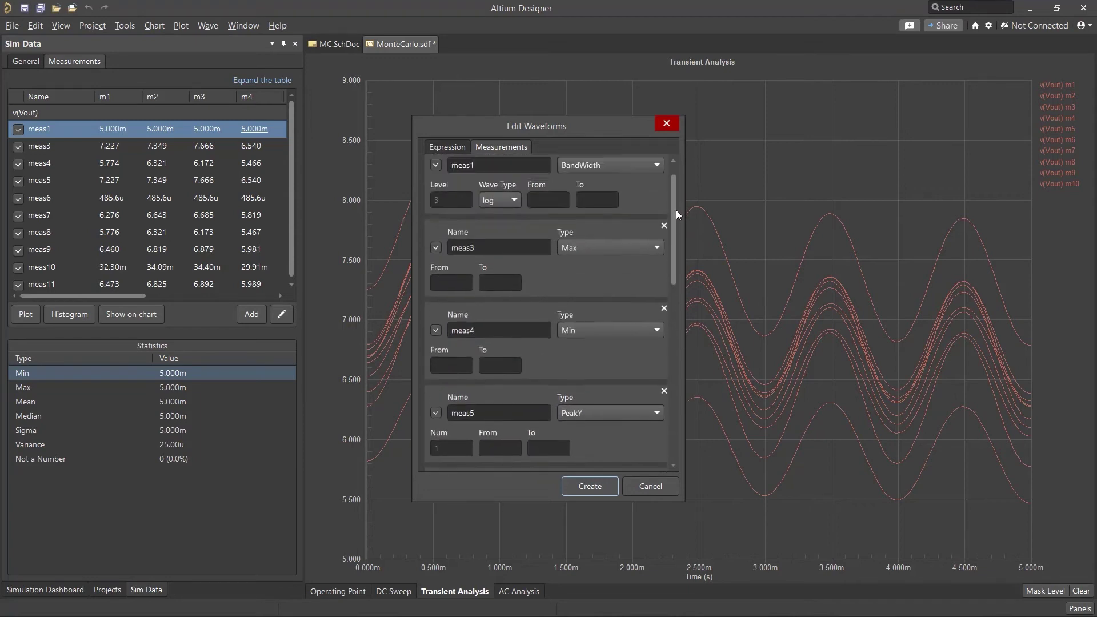
pyautogui.click(636, 188)
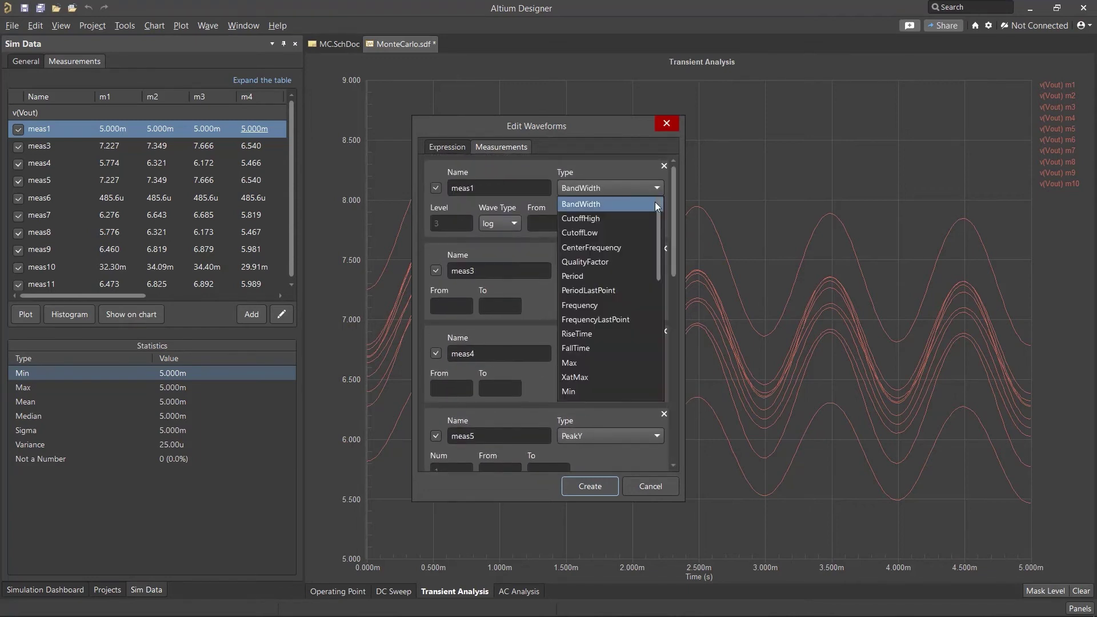
pyautogui.moveTo(659, 211); pyautogui.dragTo(675, 333)
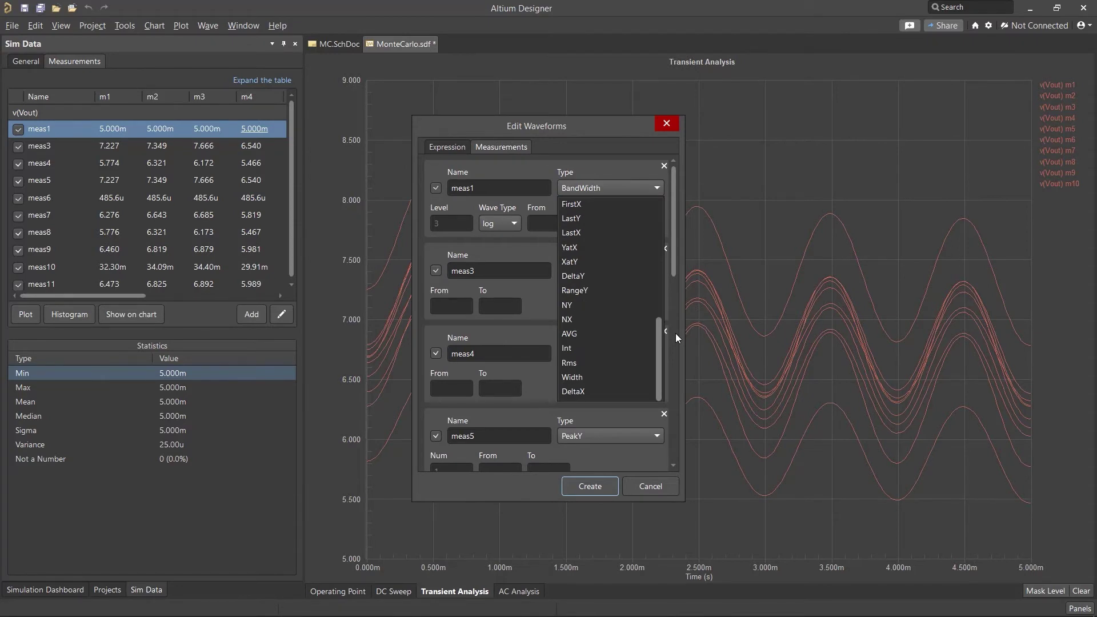
pyautogui.moveTo(658, 334); pyautogui.dragTo(681, 199)
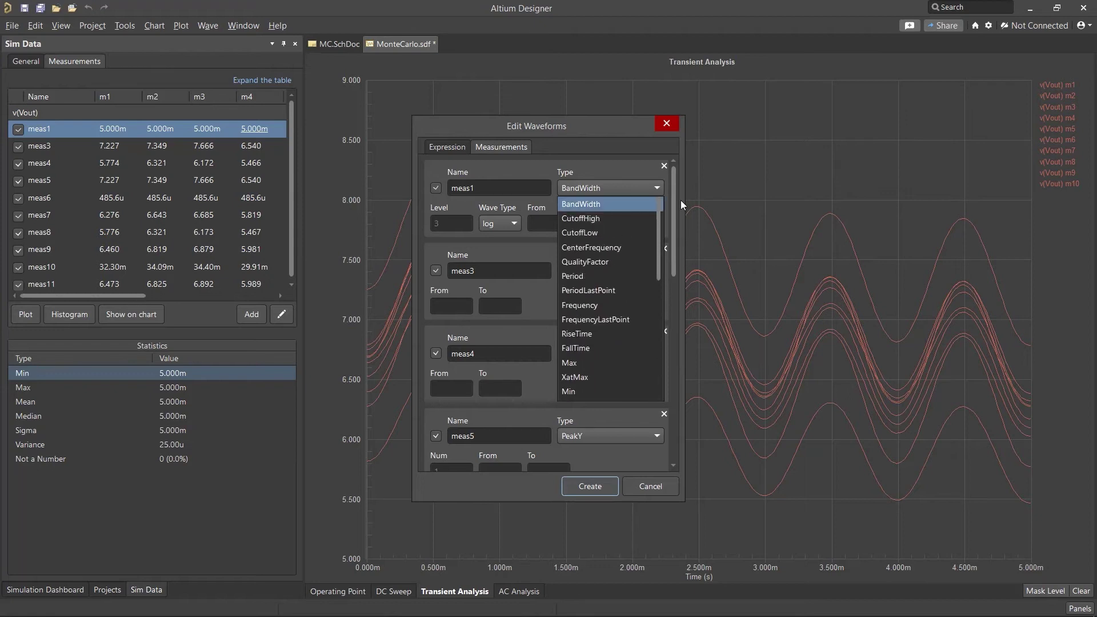
pyautogui.click(651, 411)
# Plot meas1, meas3 (m2), meas4 (m3) and meas6 (m4), then expand measurements into a full table.
pyautogui.click(651, 483)
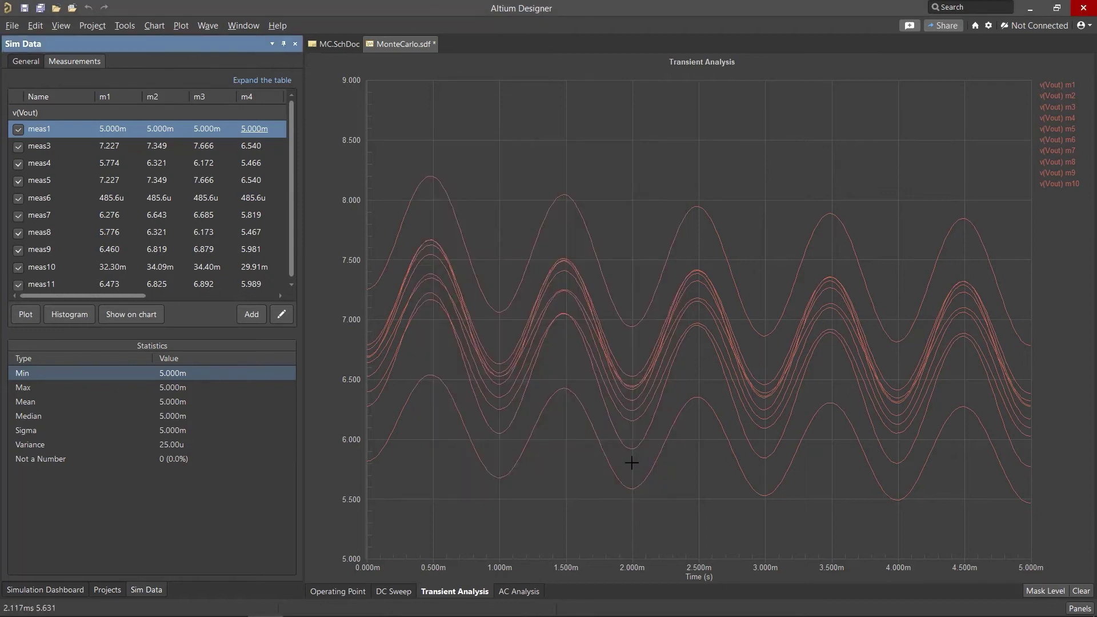
pyautogui.click(131, 314)
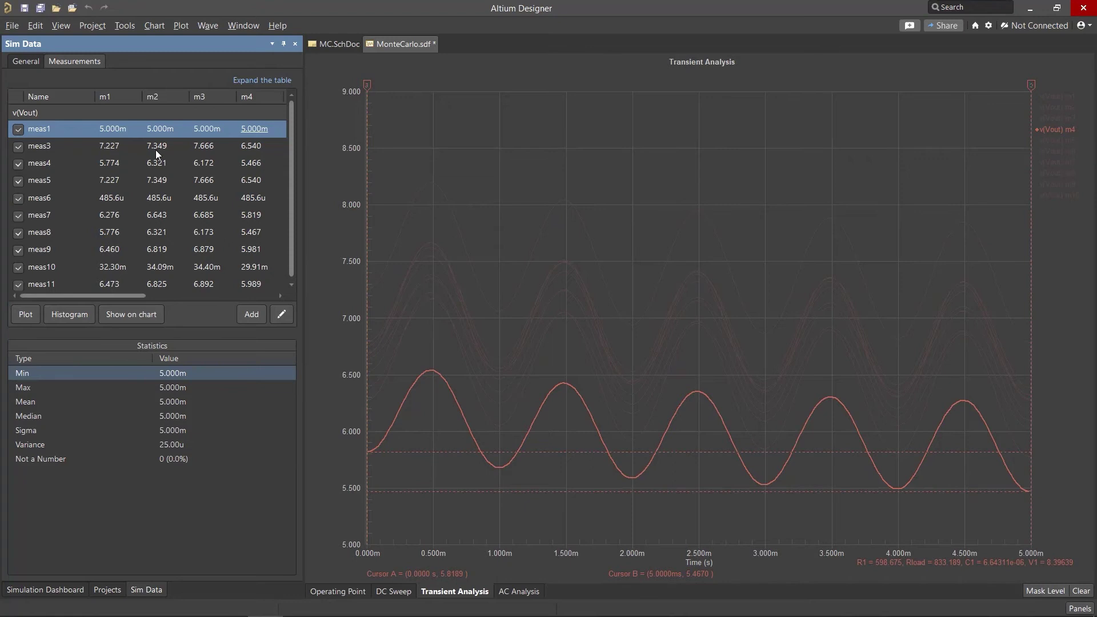
pyautogui.click(156, 146)
pyautogui.click(140, 314)
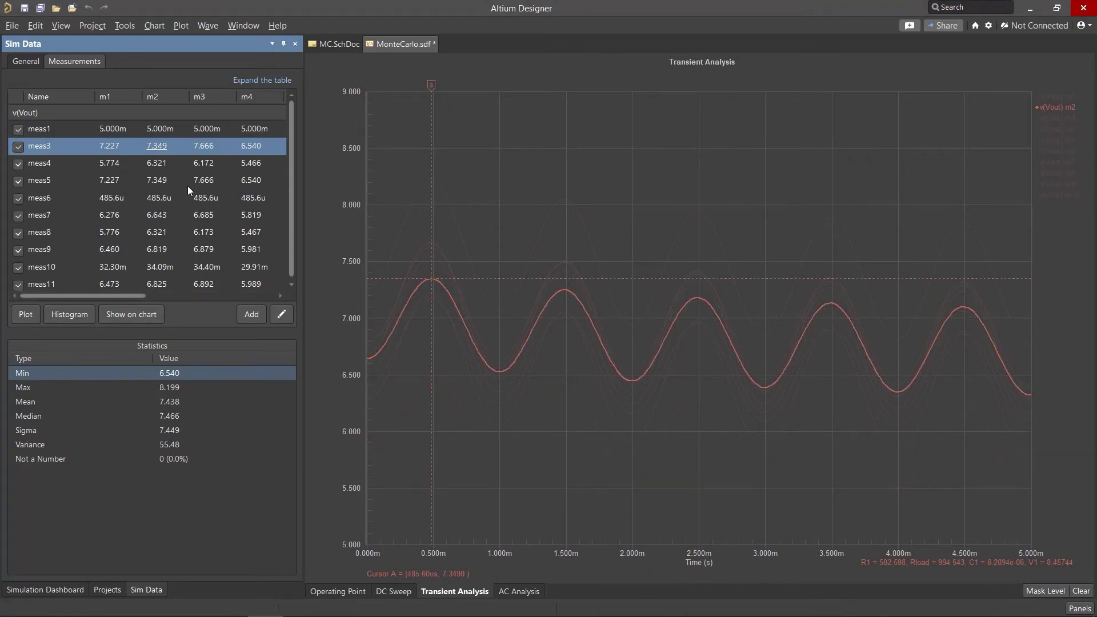
pyautogui.click(197, 164)
pyautogui.click(143, 315)
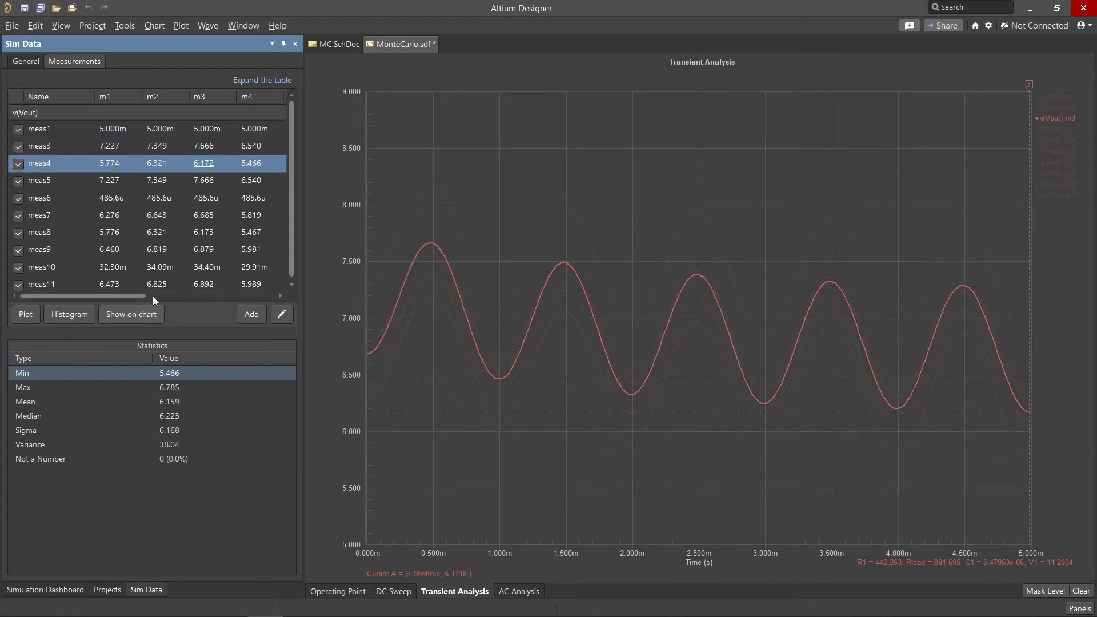
pyautogui.click(249, 198)
pyautogui.click(129, 316)
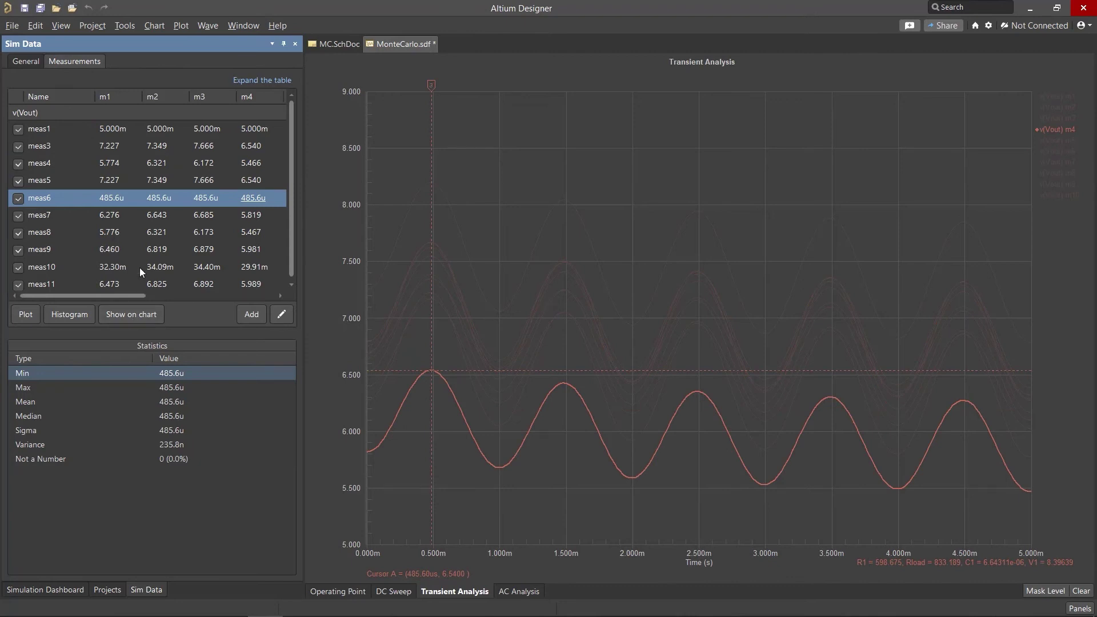
pyautogui.click(113, 267)
pyautogui.click(261, 80)
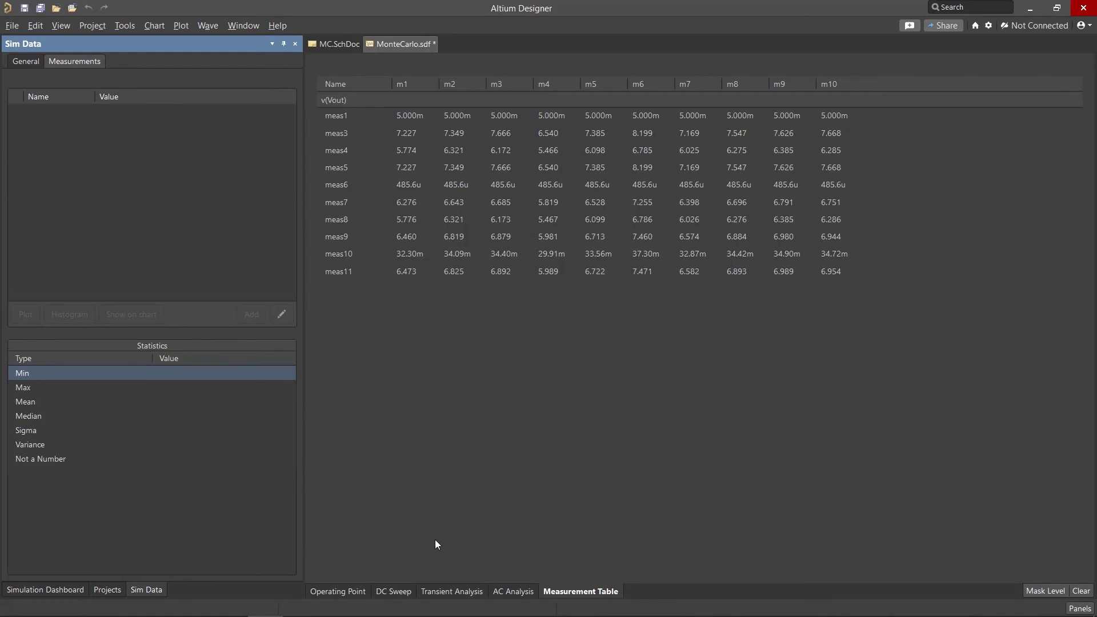
# Create a percentage histogram of meas10 from the Transient Analysis measurements.
pyautogui.click(452, 591)
pyautogui.click(113, 266)
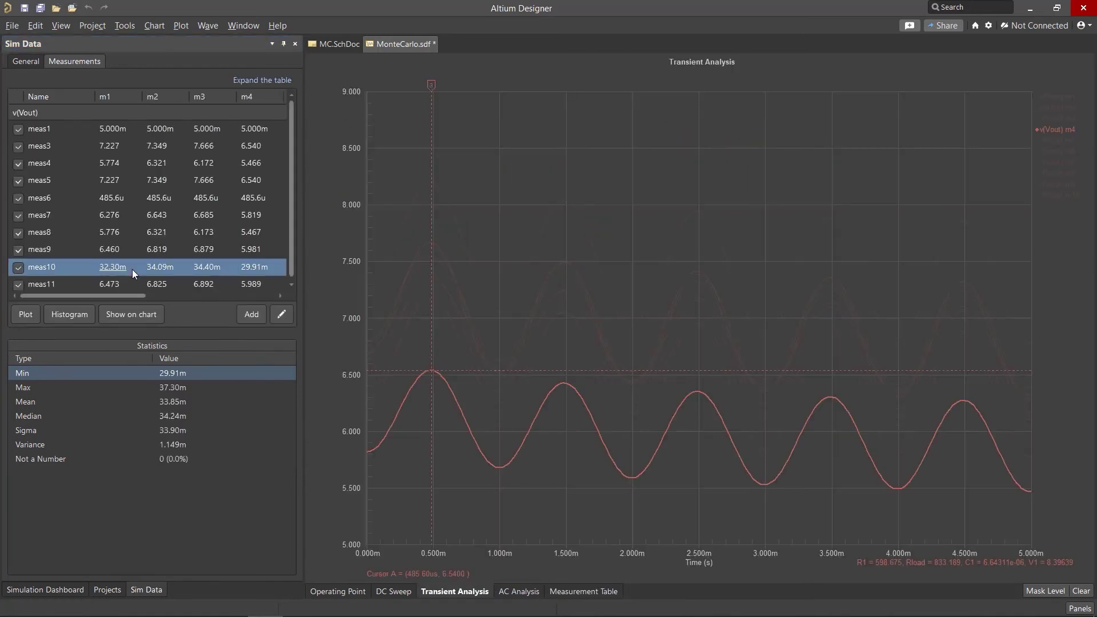
pyautogui.click(69, 313)
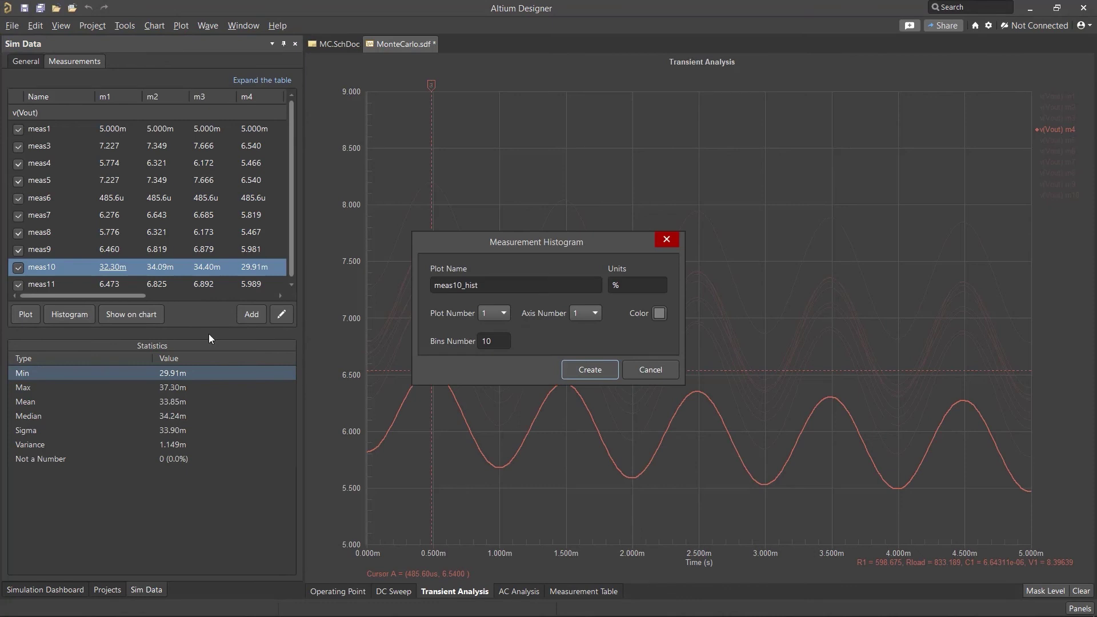
pyautogui.click(567, 377)
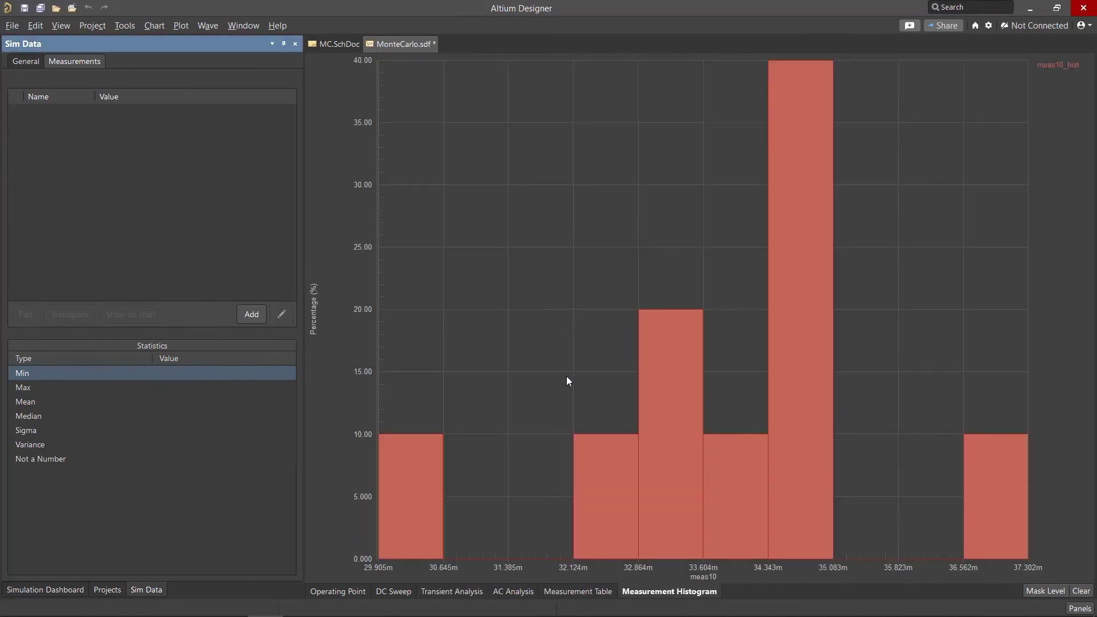